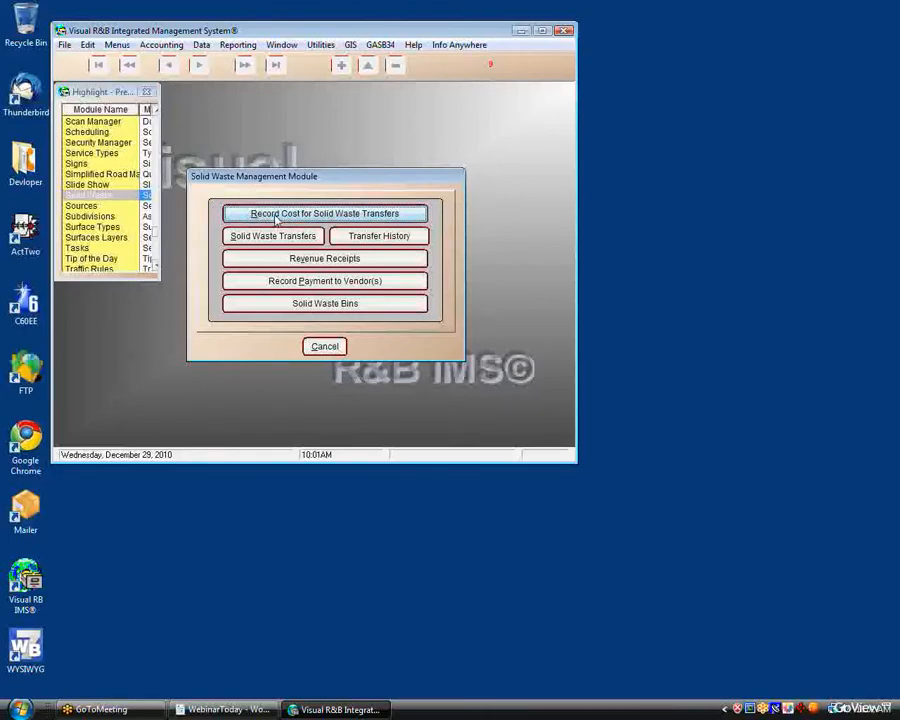
# Look over the solid waste cost accounting records and the list of solid waste bins and locations, closing each list.
pyautogui.click(277, 216)
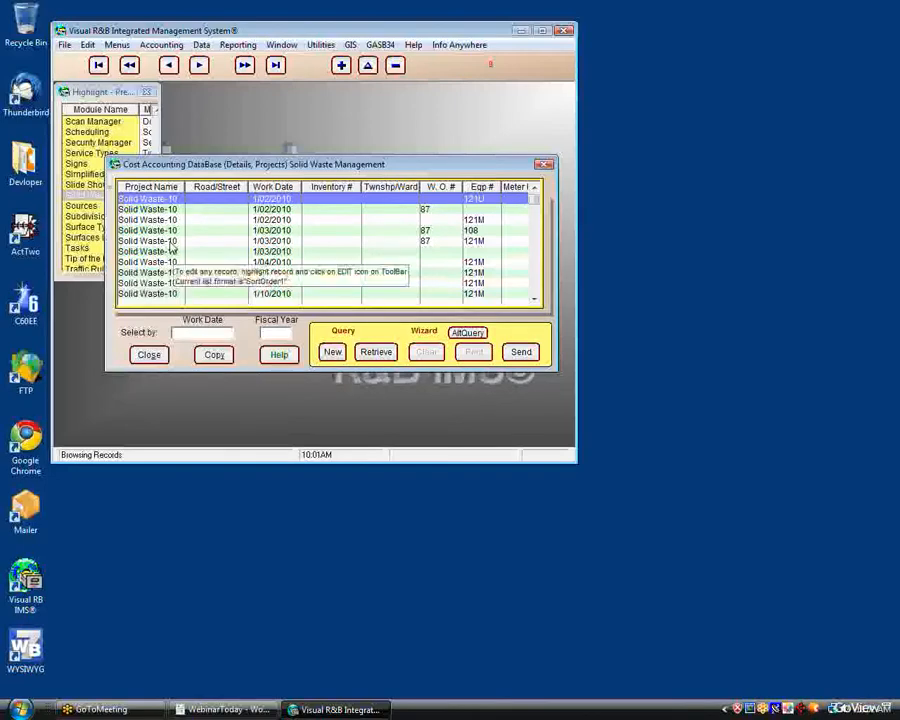
pyautogui.click(150, 355)
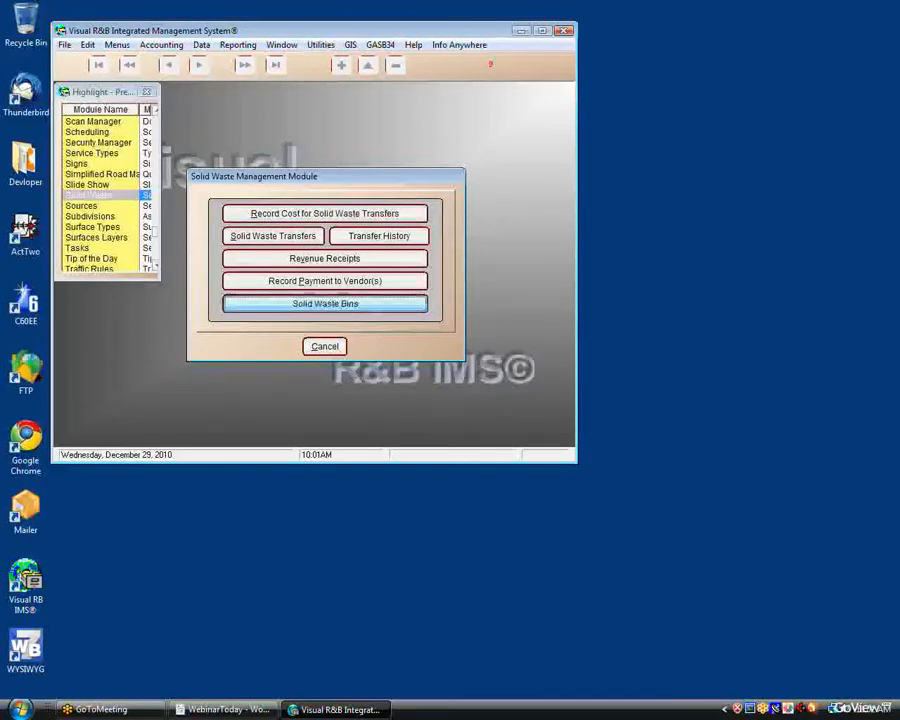
pyautogui.click(280, 304)
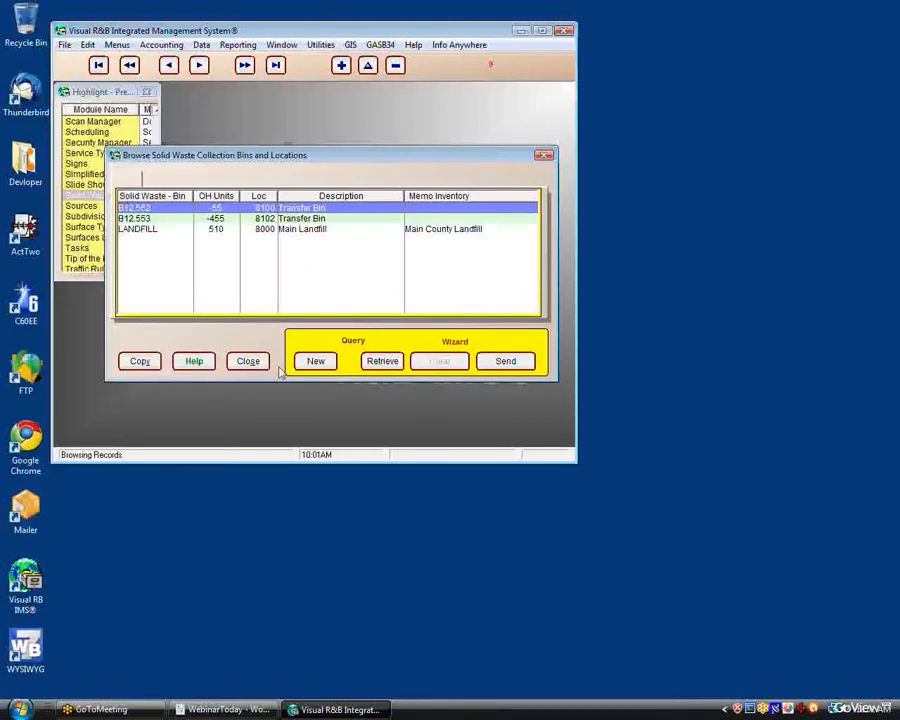
pyautogui.click(543, 155)
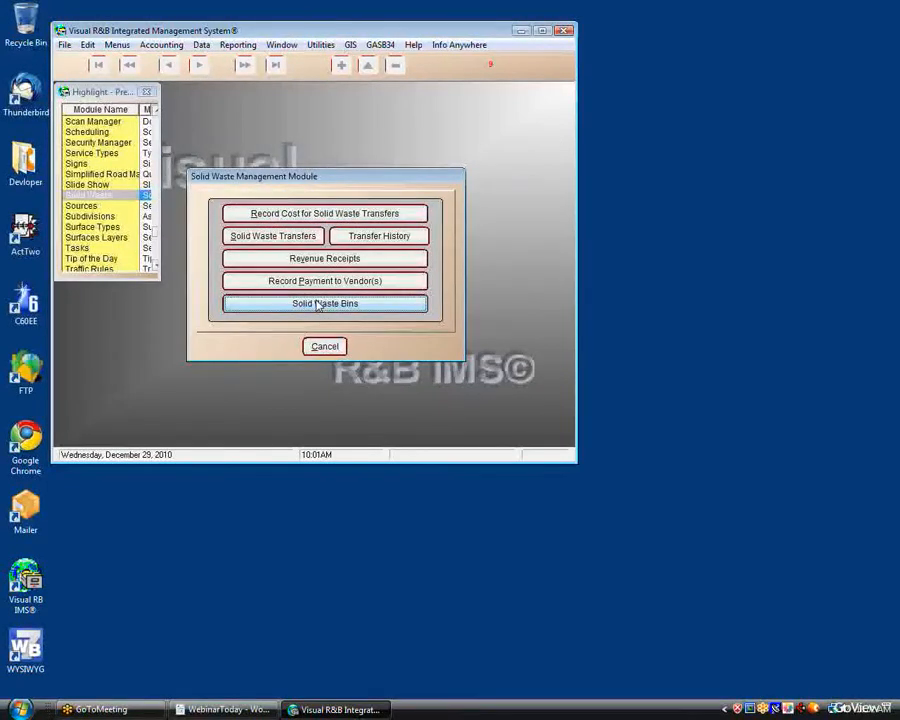
# Review the solid waste cost record dated 1/03/2010 for equipment 108, leaving it unedited and closing the cost list.
pyautogui.click(316, 214)
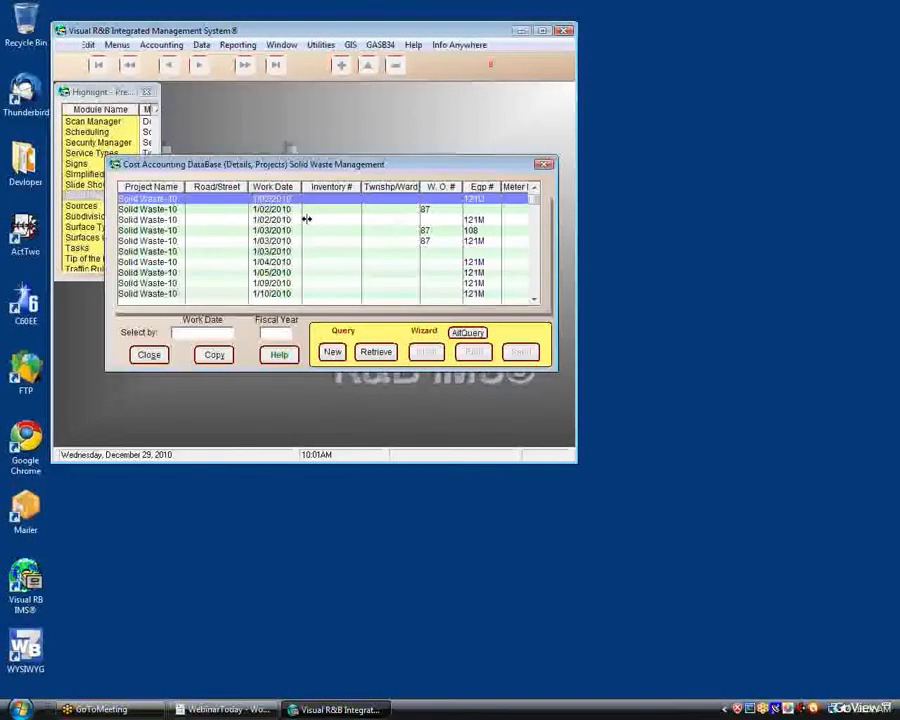
pyautogui.doubleClick(273, 231)
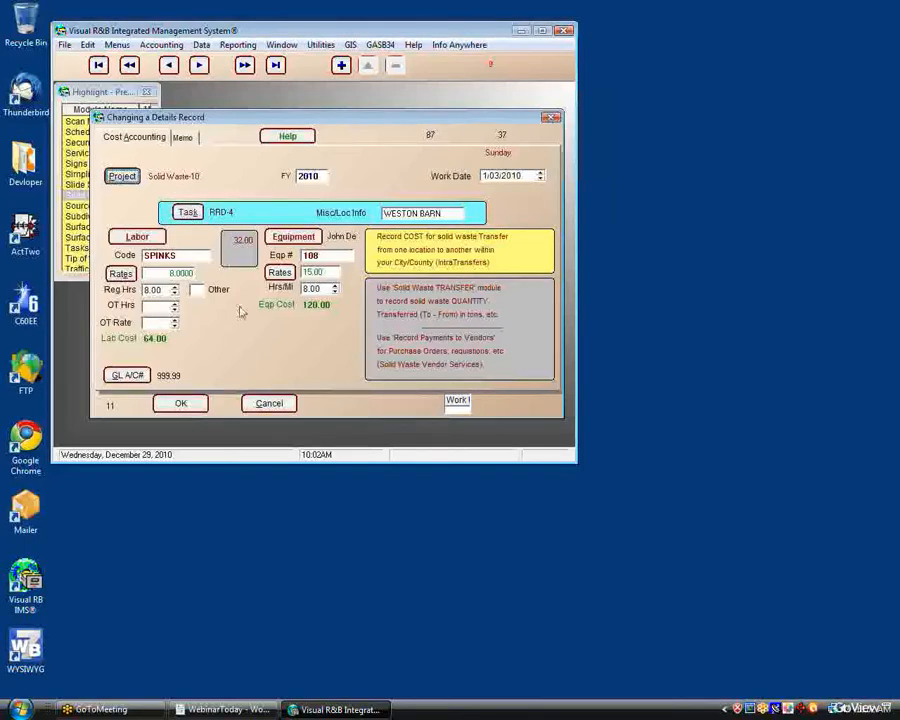
pyautogui.click(270, 404)
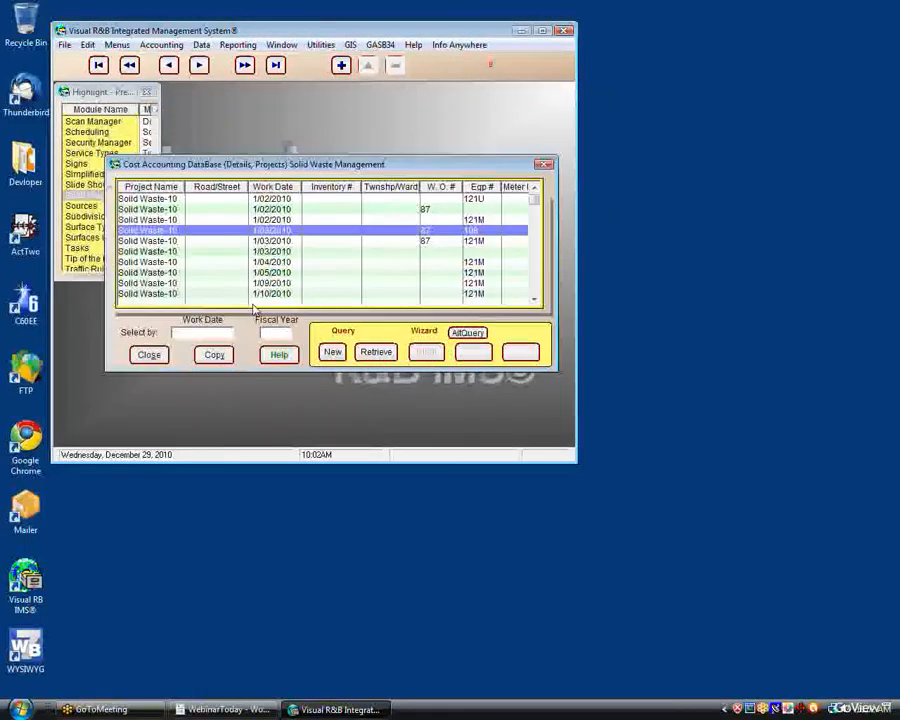
pyautogui.click(150, 354)
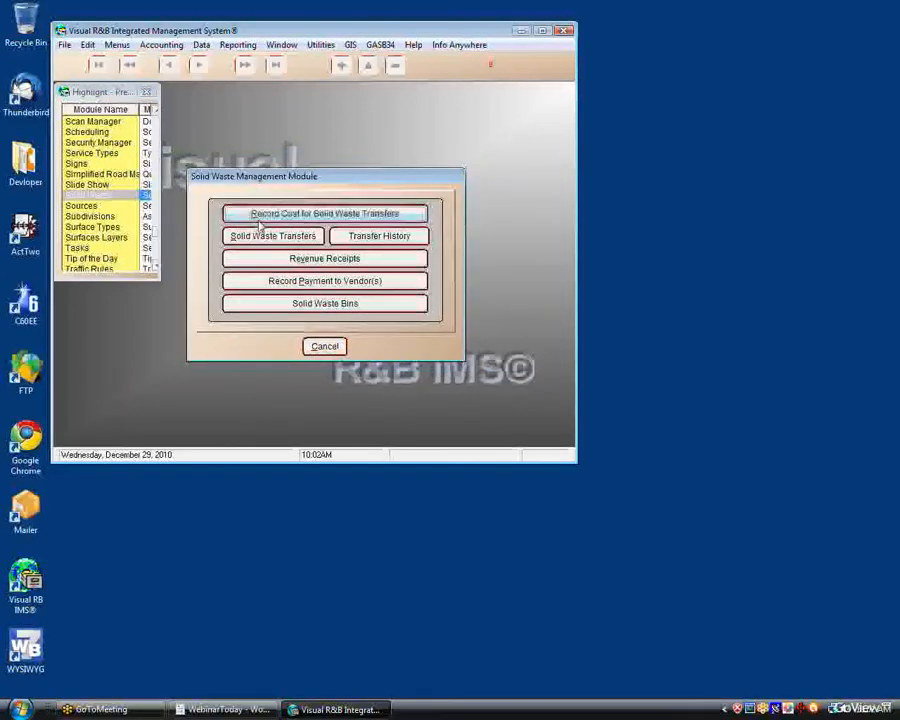
# Start a solid waste transfer of 20.00 units out of bin B12.553, with a cost per unit of 5.00.
pyautogui.click(265, 236)
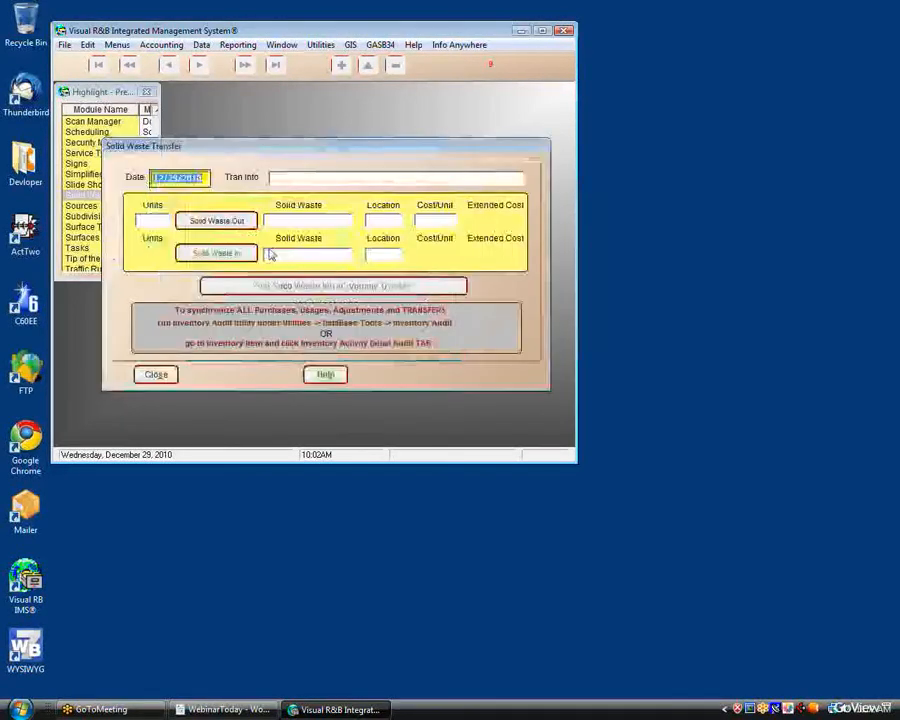
pyautogui.click(166, 224)
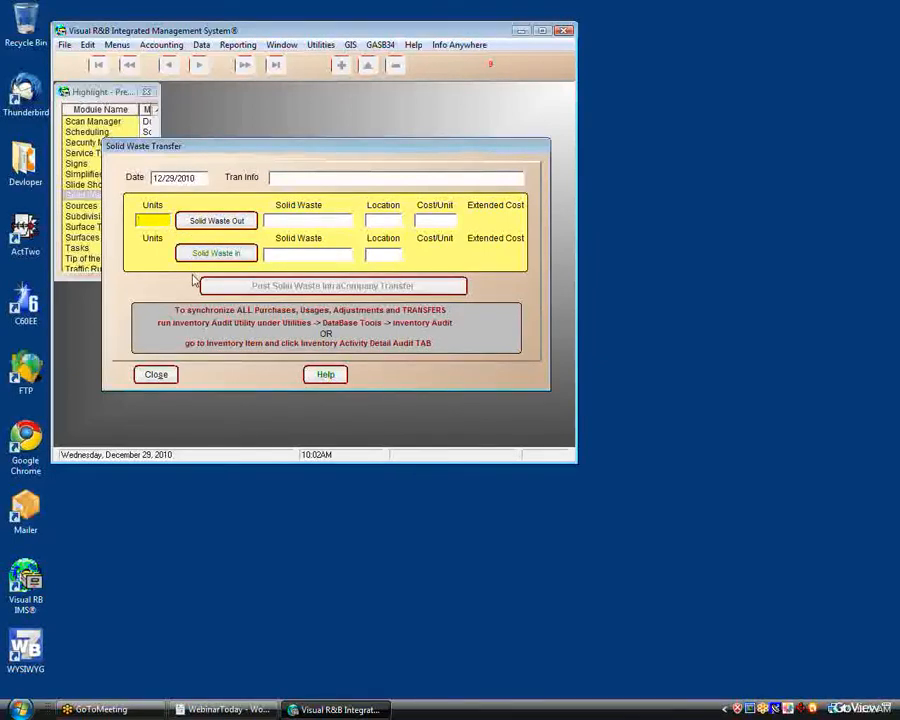
pyautogui.click(240, 230)
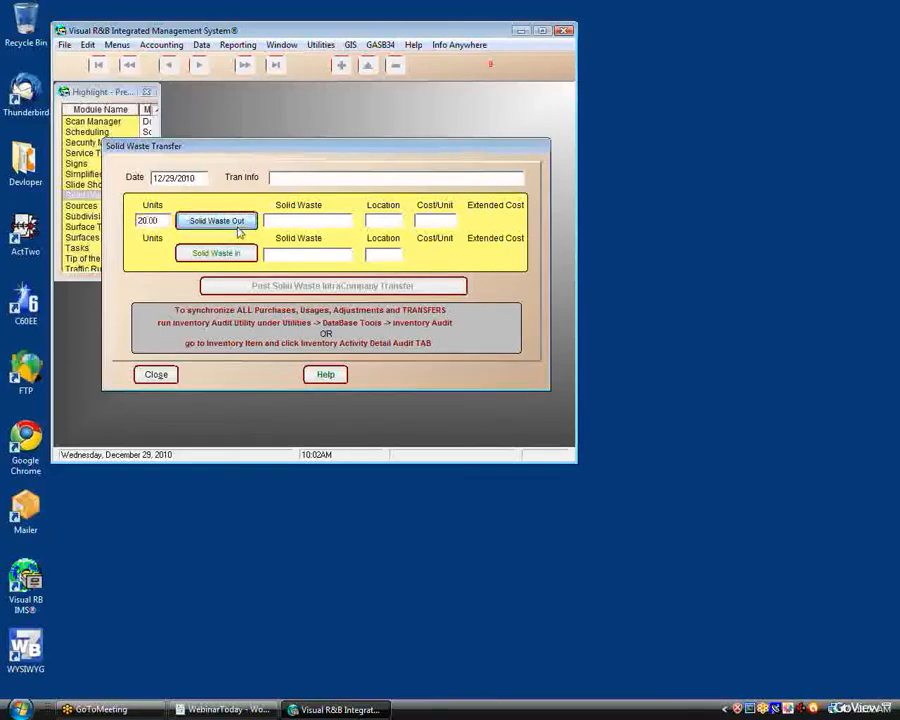
pyautogui.click(243, 254)
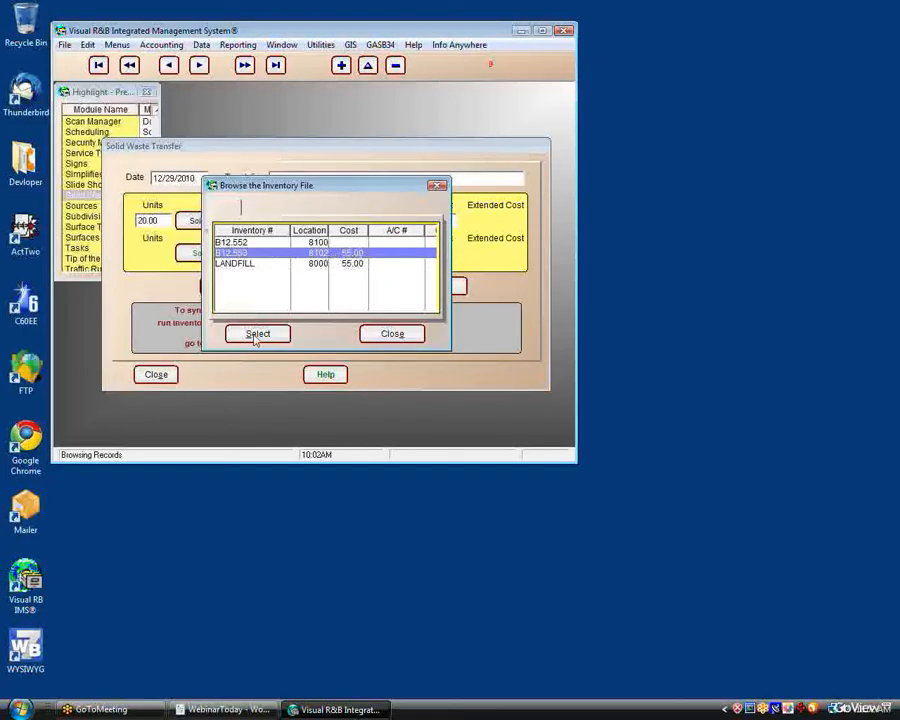
pyautogui.click(256, 334)
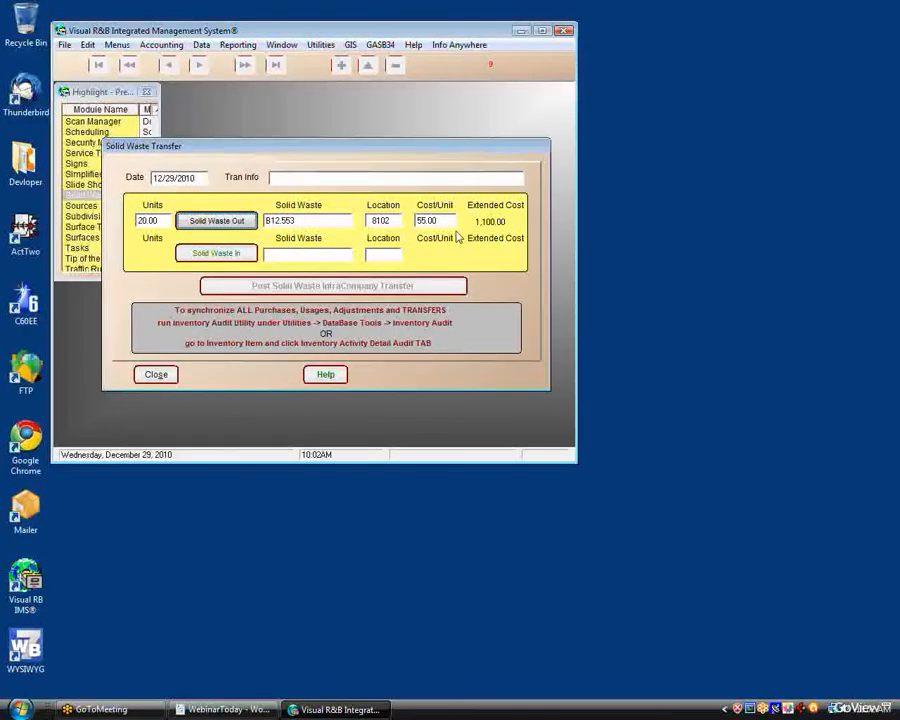
pyautogui.click(436, 224)
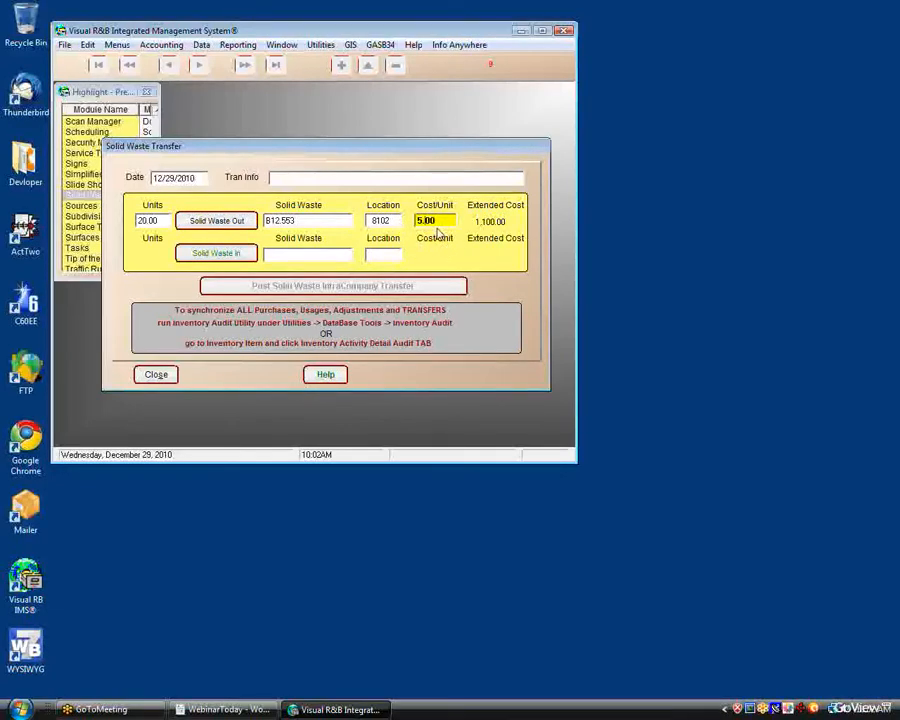
# Set LANDFILL as the receiving solid waste location, post the intracompany transfer, and close the transfer form.
pyautogui.click(220, 253)
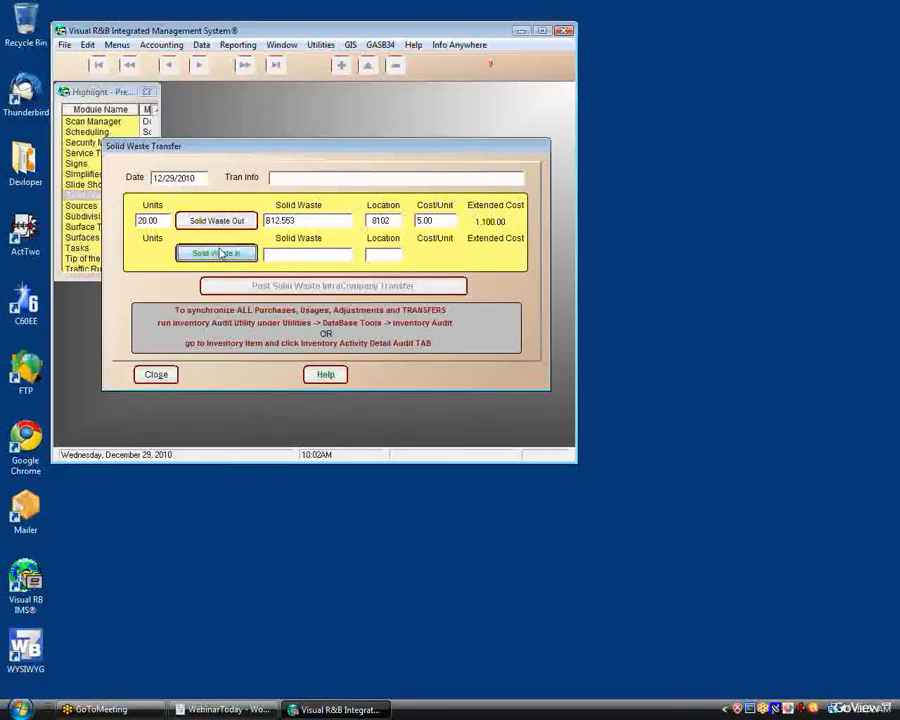
pyautogui.click(240, 267)
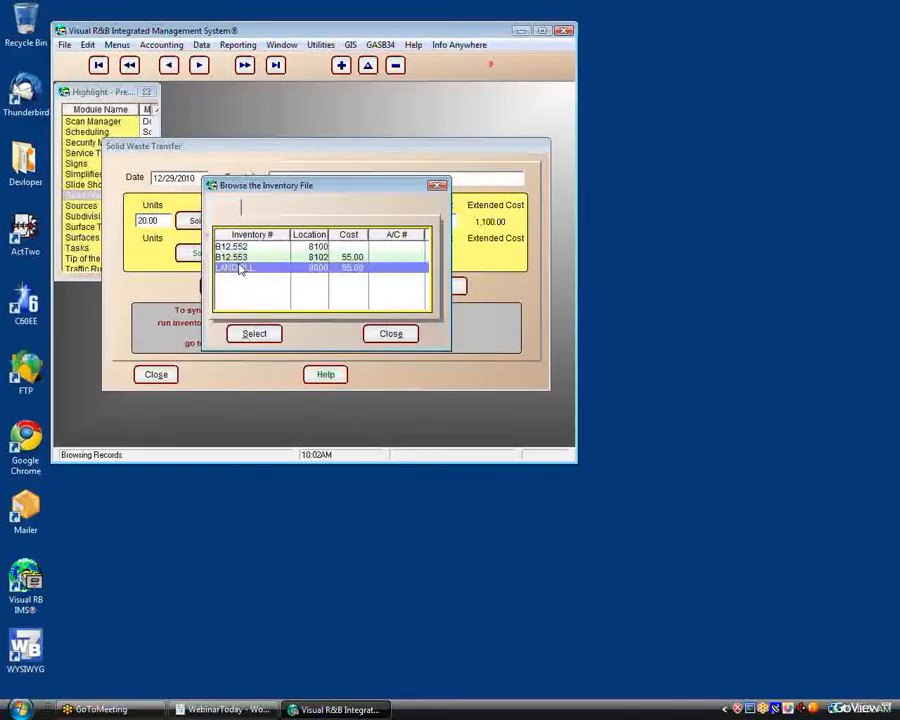
pyautogui.click(252, 333)
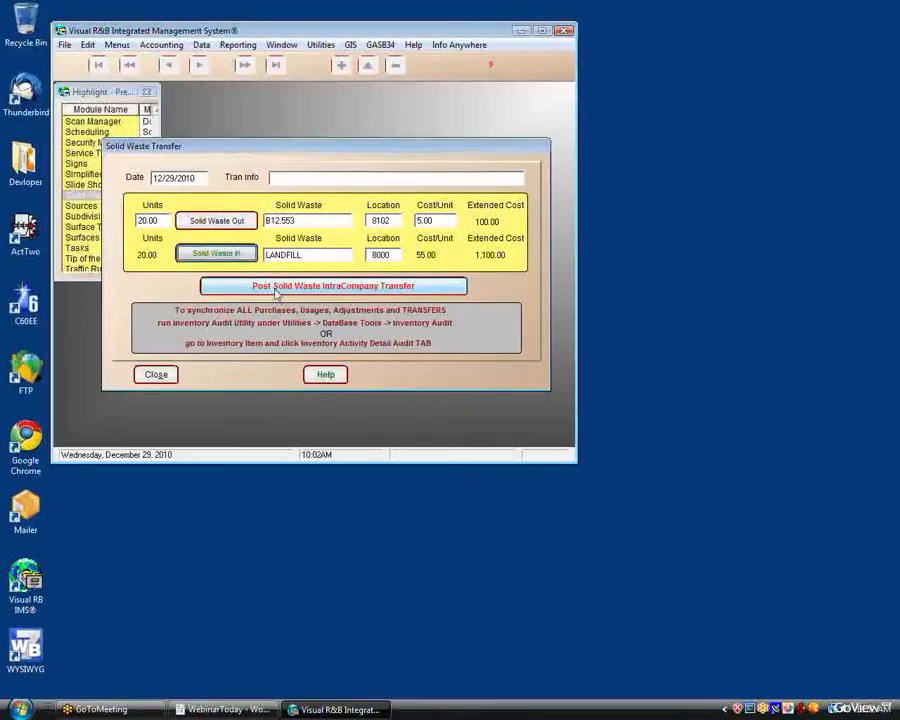
pyautogui.click(275, 290)
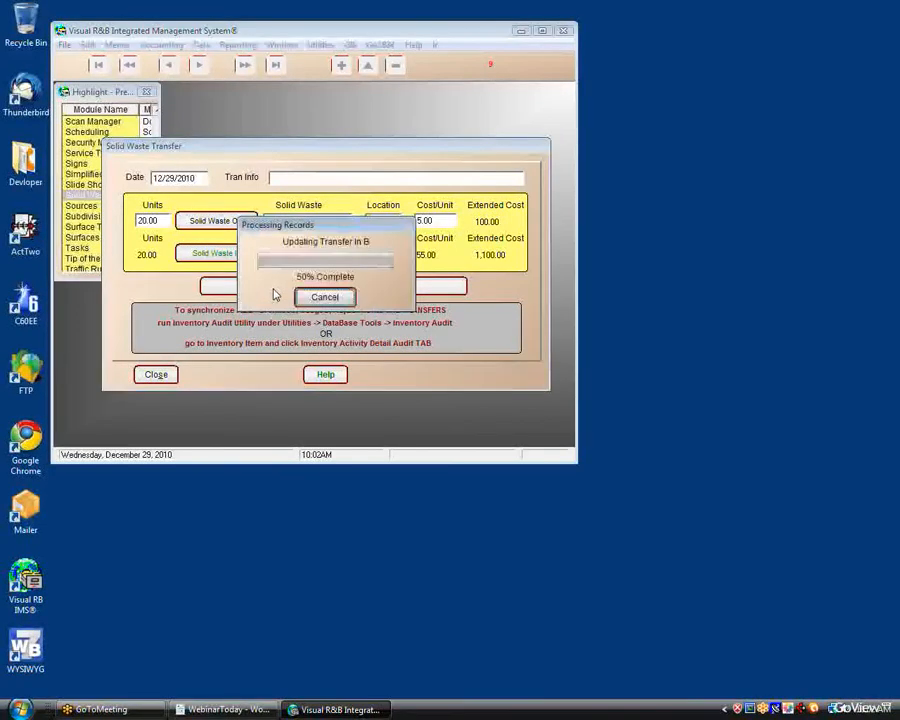
pyautogui.click(160, 378)
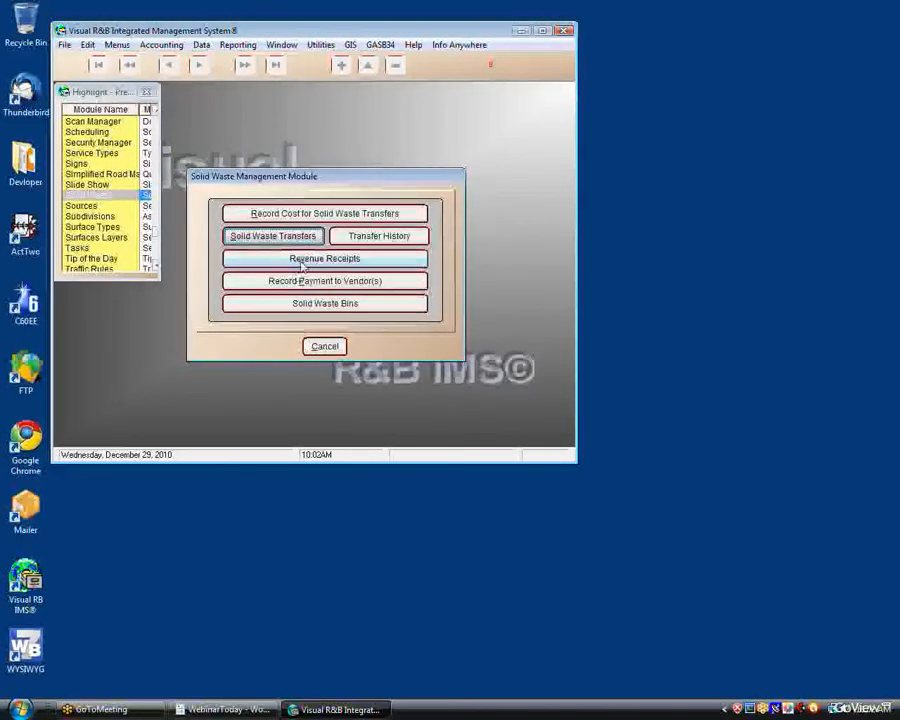
# Generate the transfer report from the transfer history for the period 01/01/2010 to 12/31/2010.
pyautogui.click(372, 237)
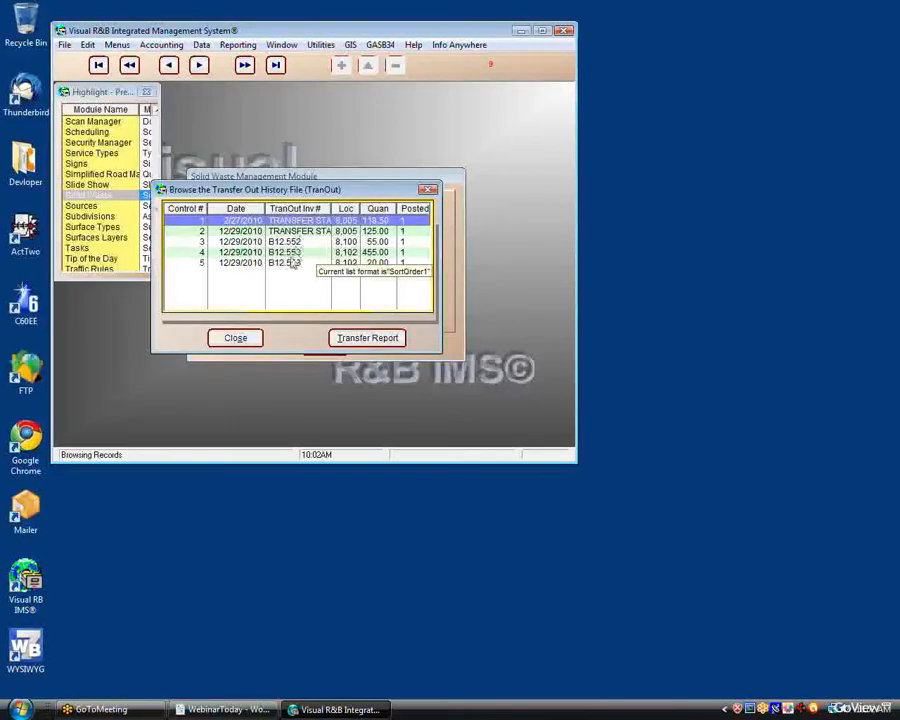
pyautogui.click(365, 339)
pyautogui.write('010')
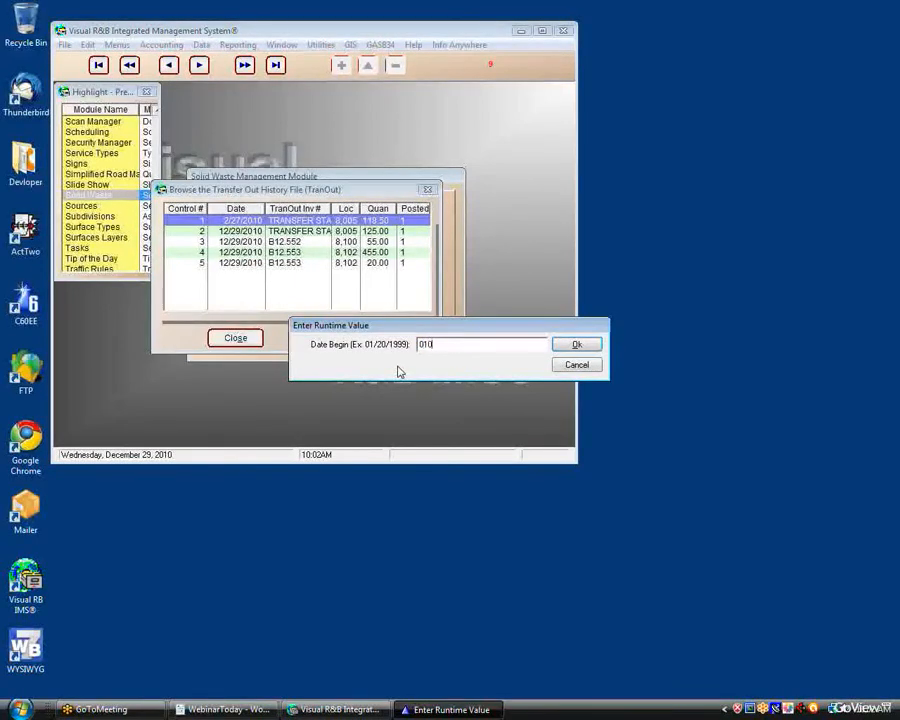
pyautogui.write('110')
pyautogui.press('Return')
pyautogui.write('123')
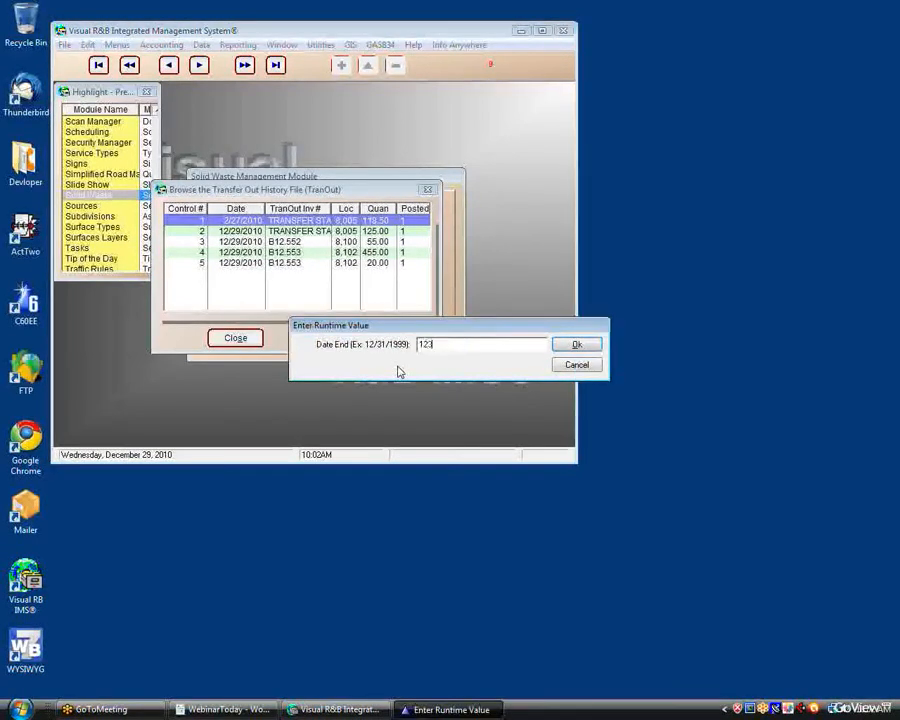
pyautogui.write('11')
pyautogui.press('Return')
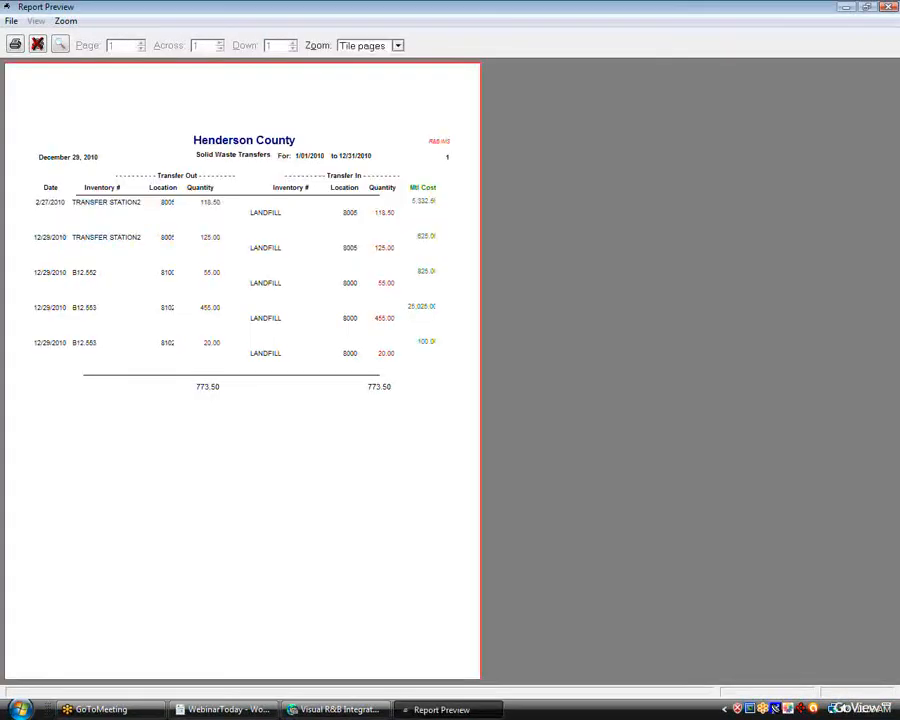
# Examine the Solid Waste Transfers report at page width, including the 12/29/2010 entries, and close the report and transfer history.
pyautogui.click(263, 193)
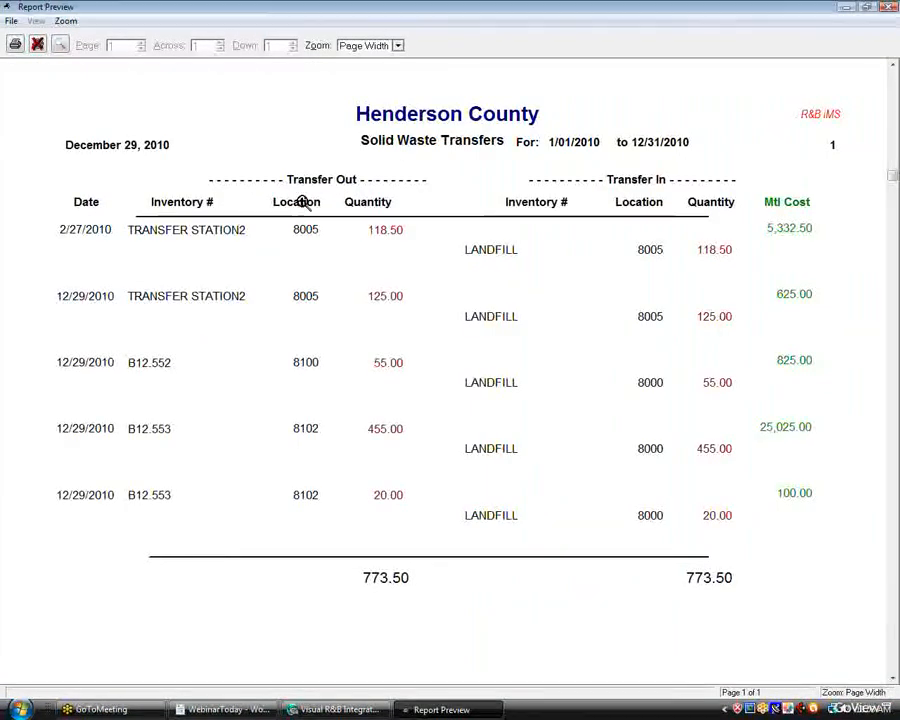
pyautogui.click(287, 399)
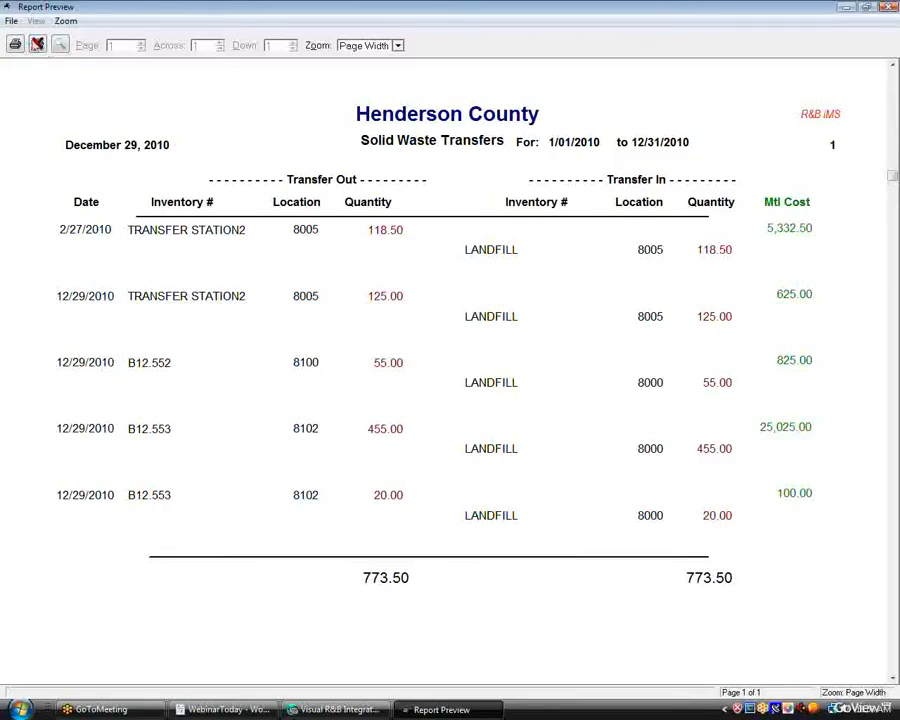
pyautogui.click(37, 44)
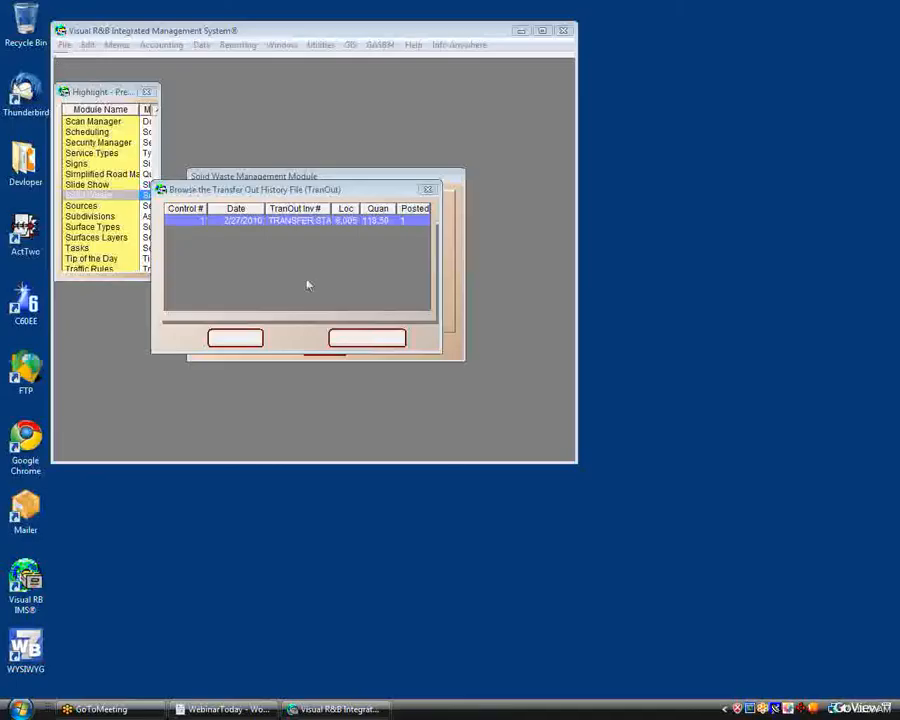
pyautogui.click(251, 338)
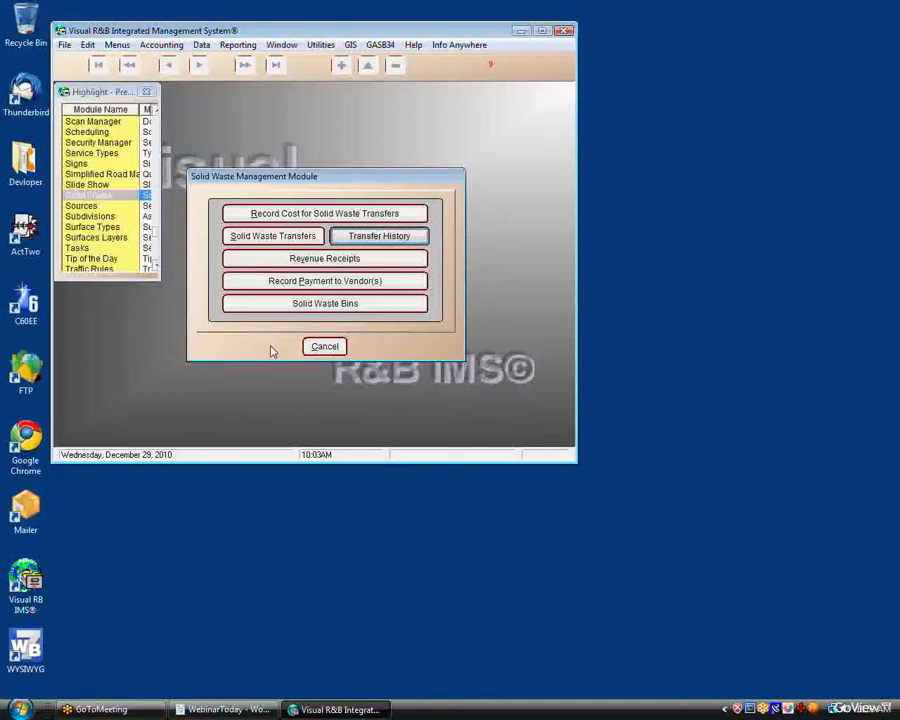
# Review the customer's 20.00 cash receipt record in the revenue receipts and accept it without edits.
pyautogui.click(345, 262)
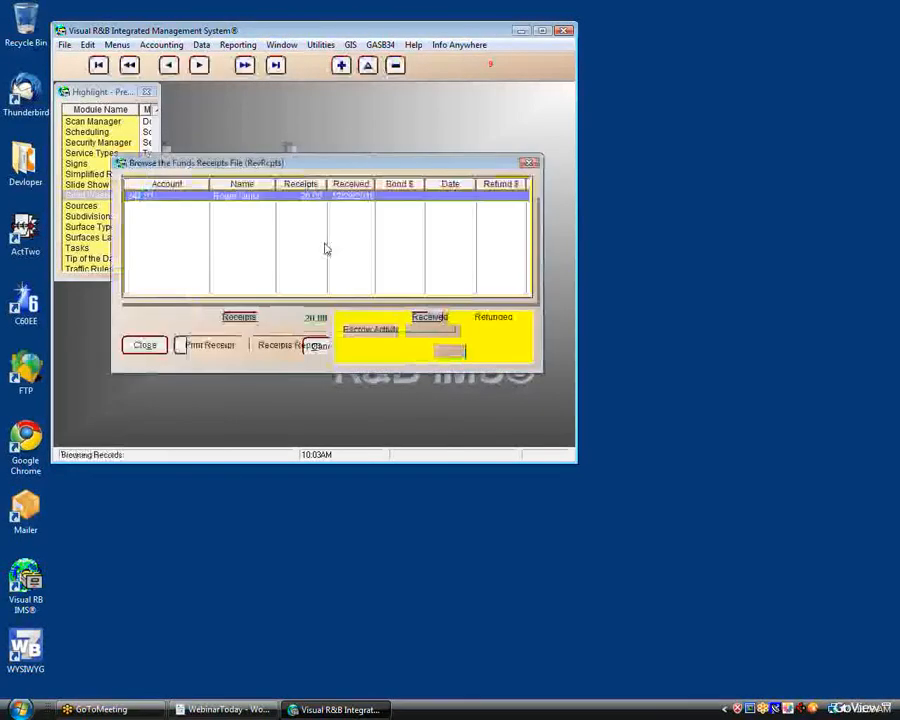
pyautogui.doubleClick(336, 200)
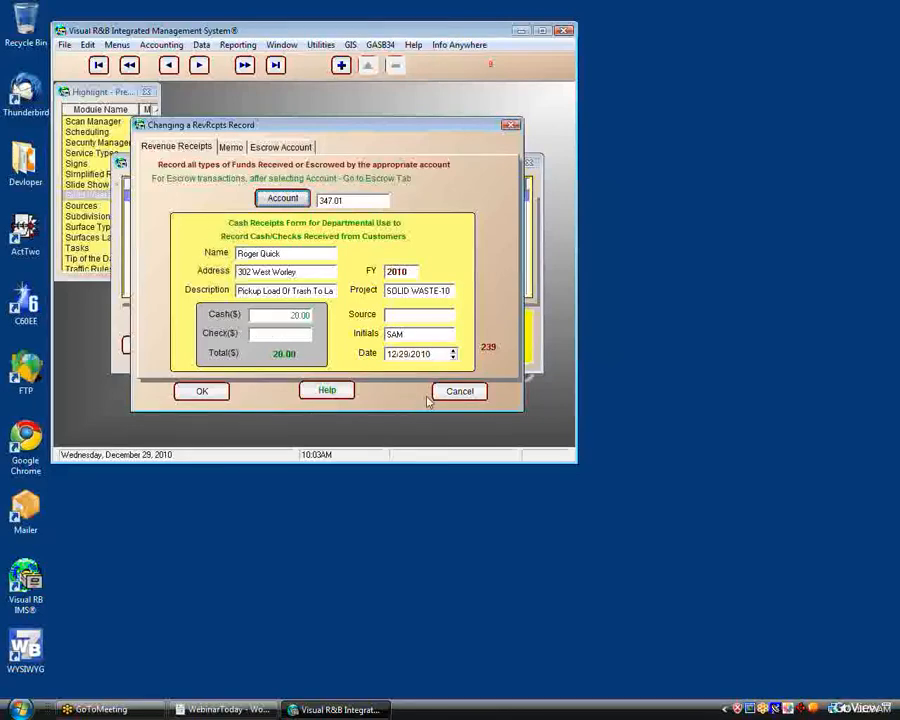
pyautogui.click(205, 391)
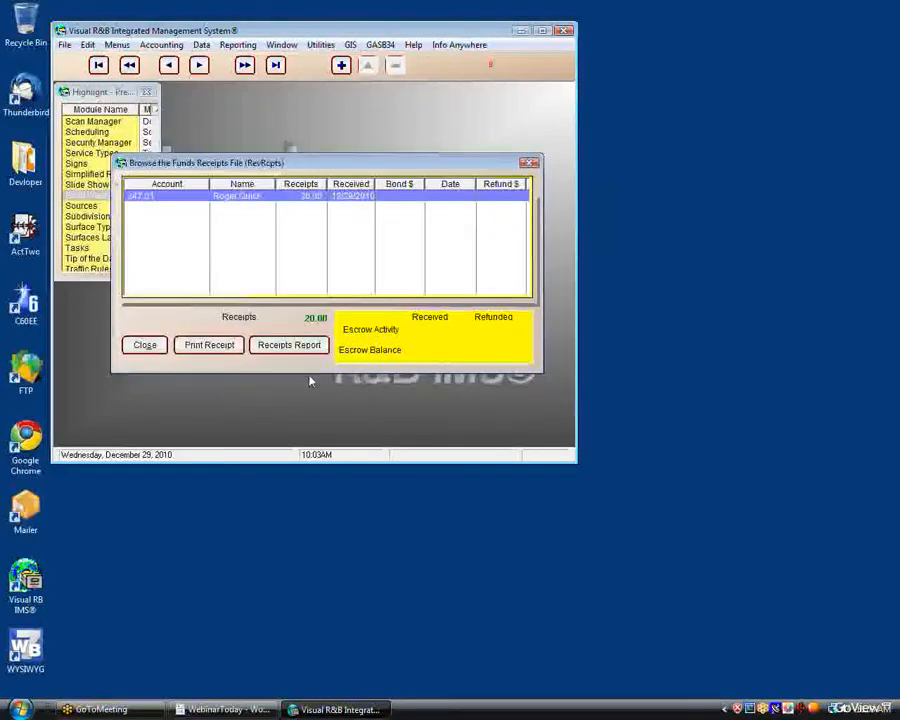
# Preview the printable customer and department receipt for that payment, and close the preview and the receipts list.
pyautogui.click(228, 348)
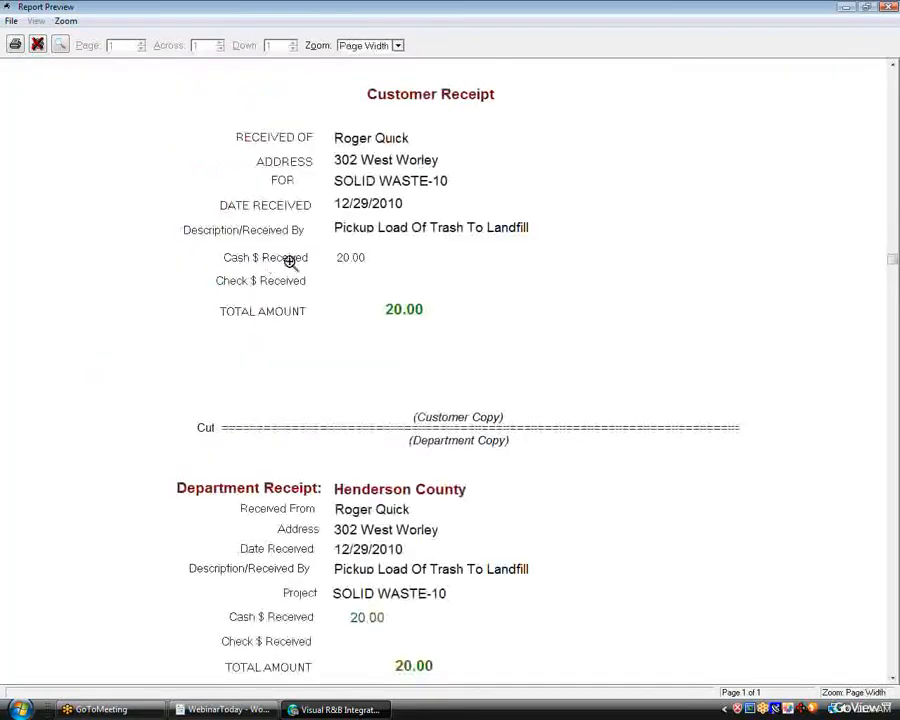
pyautogui.click(263, 264)
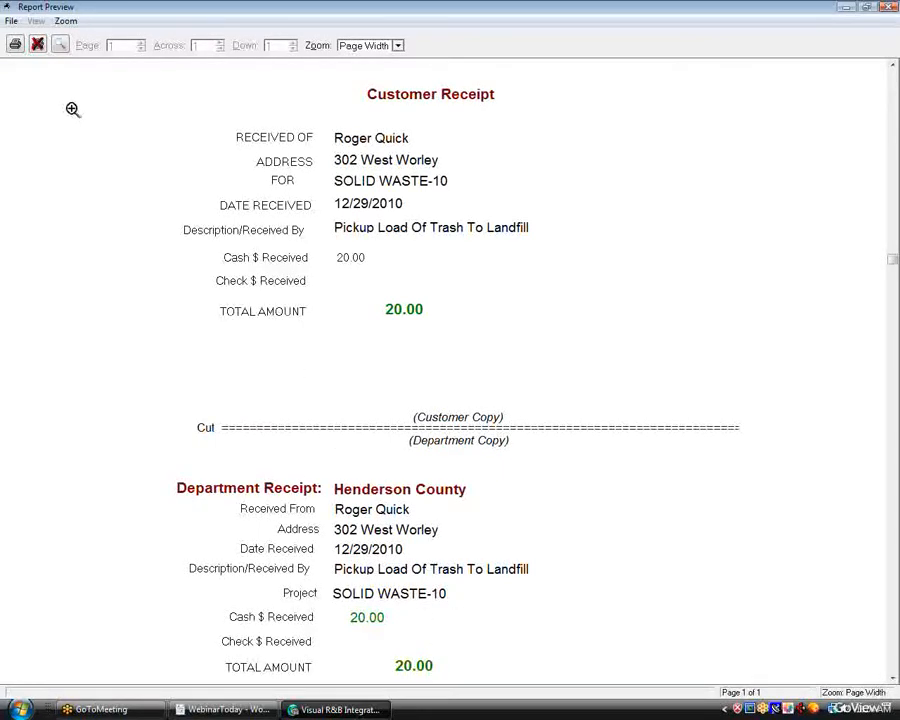
pyautogui.click(38, 45)
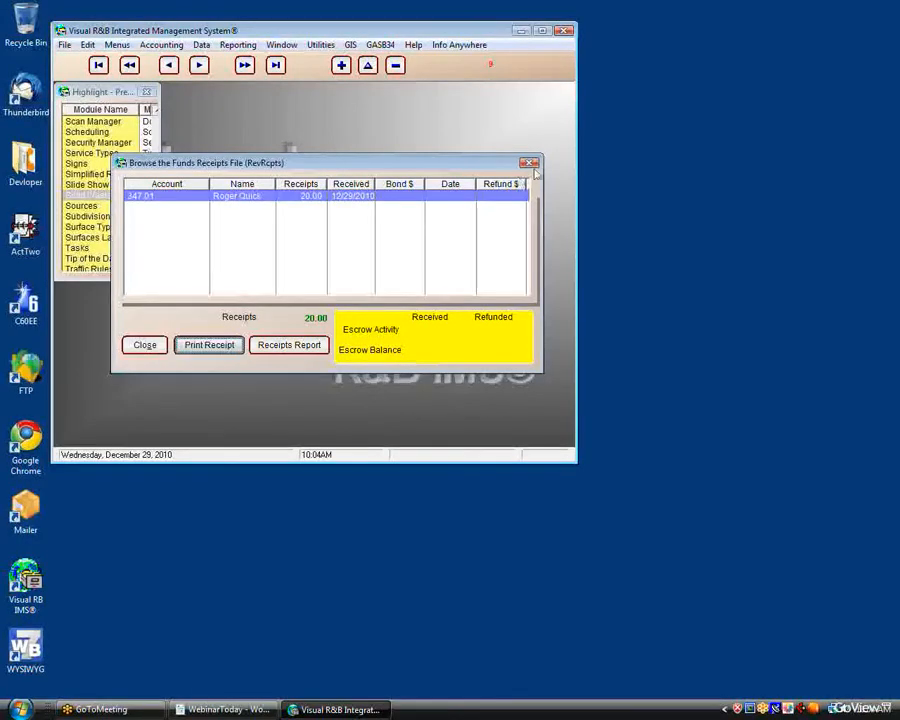
pyautogui.click(531, 165)
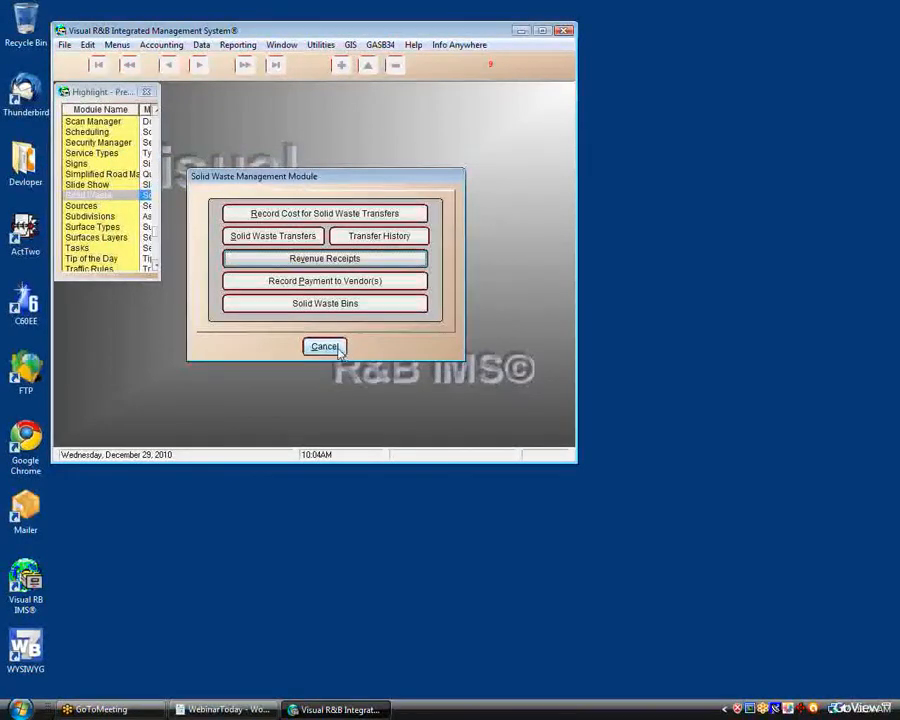
# Switch to the WebinarToday document in WordPad.
pyautogui.click(213, 712)
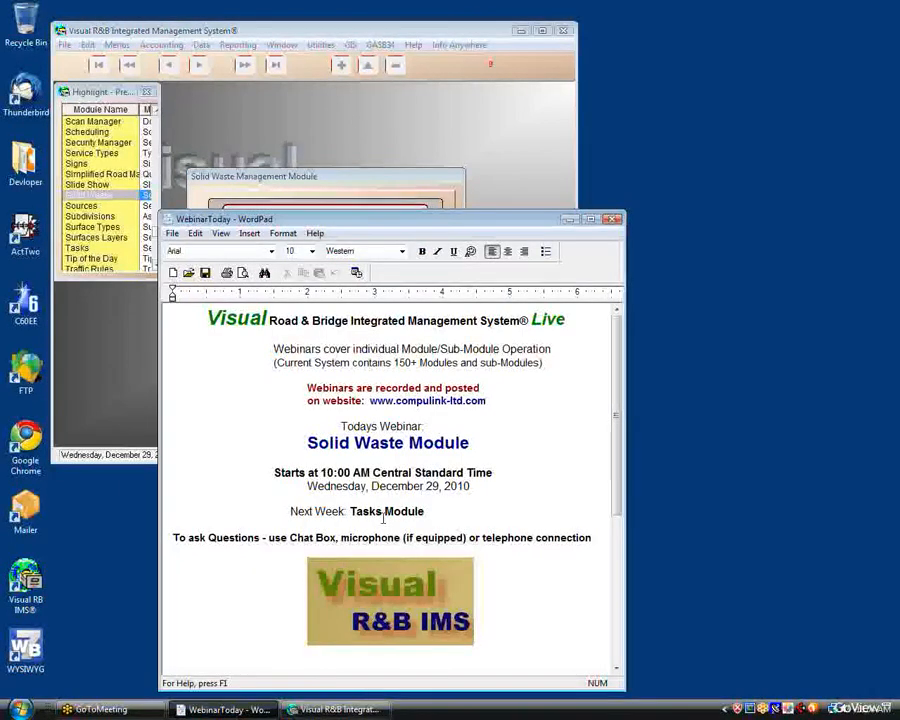